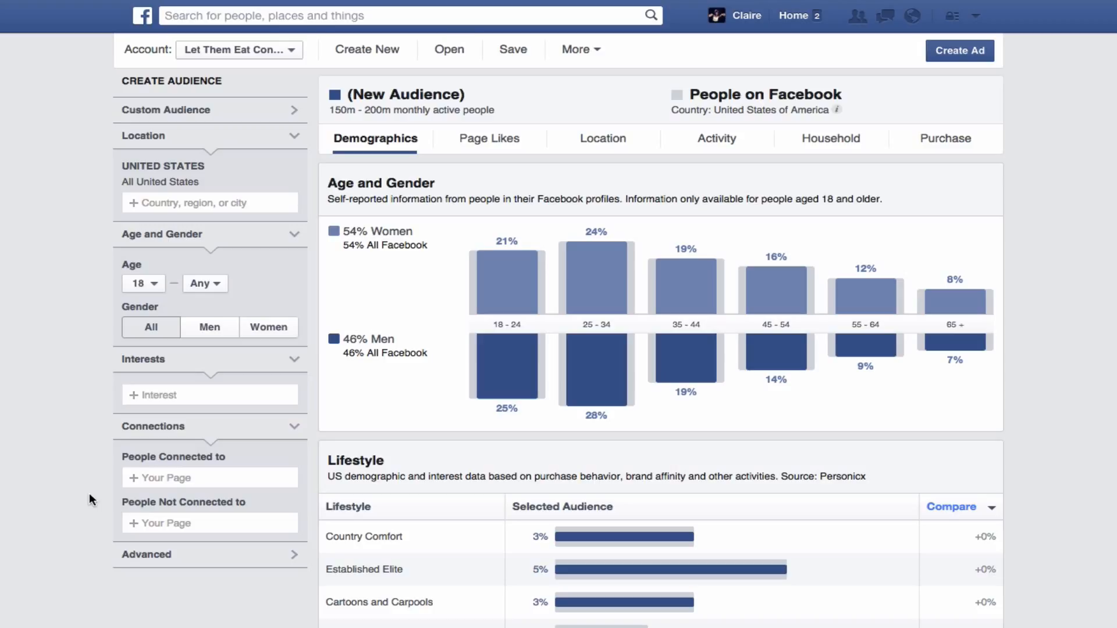
Add Seth Godin as an interest of the new United States audience.
{"action": "left_click", "coordinate": [170, 398]}
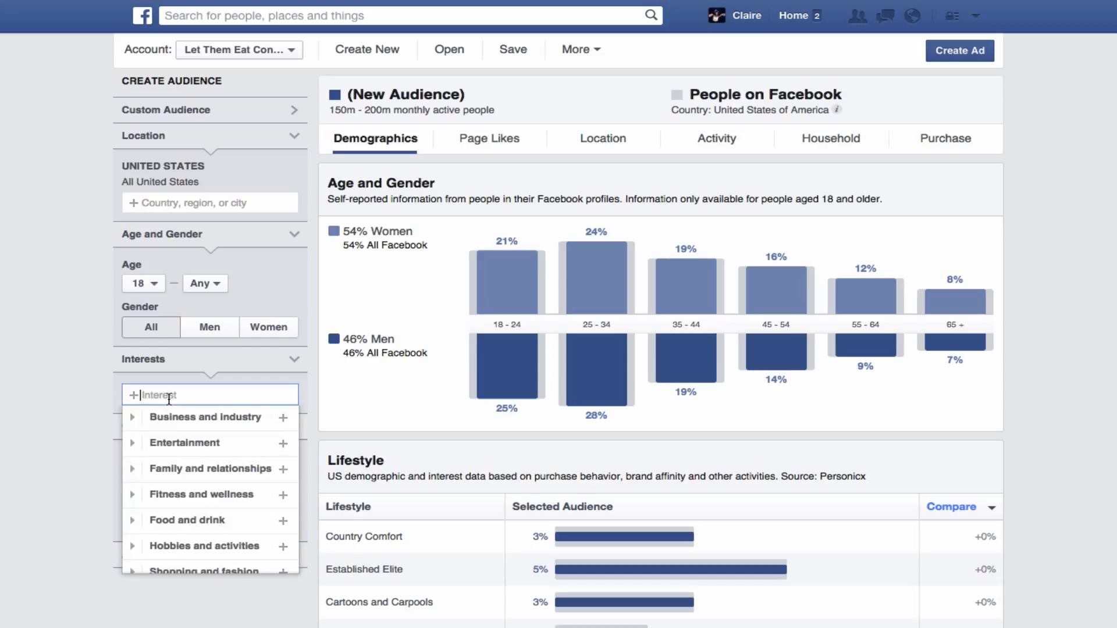
{"action": "type", "text": "seth "}
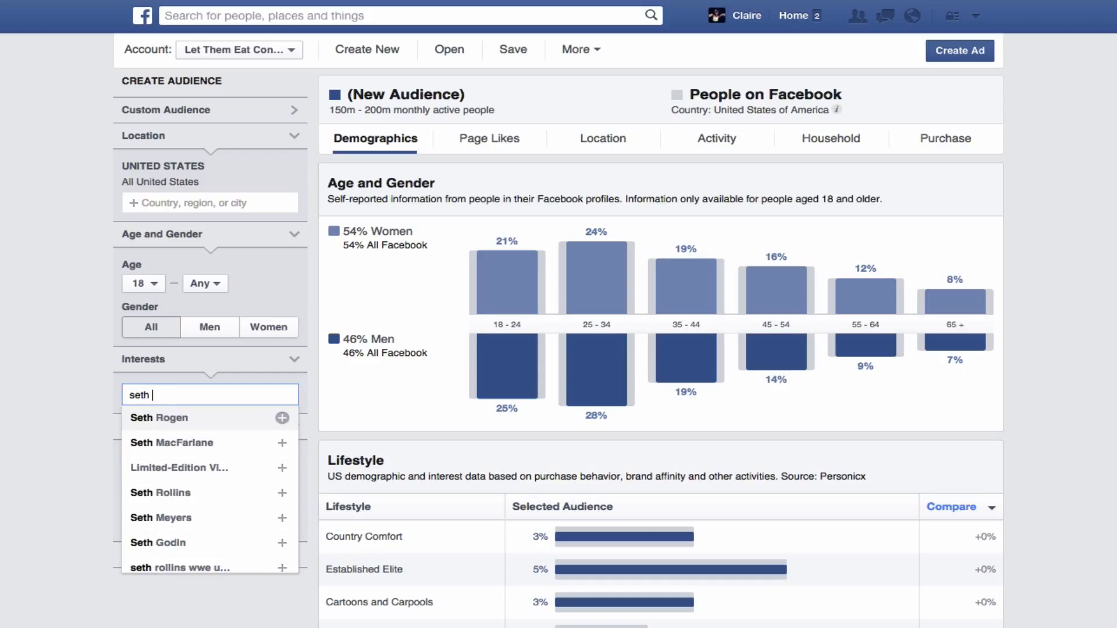
{"action": "type", "text": "gid"}
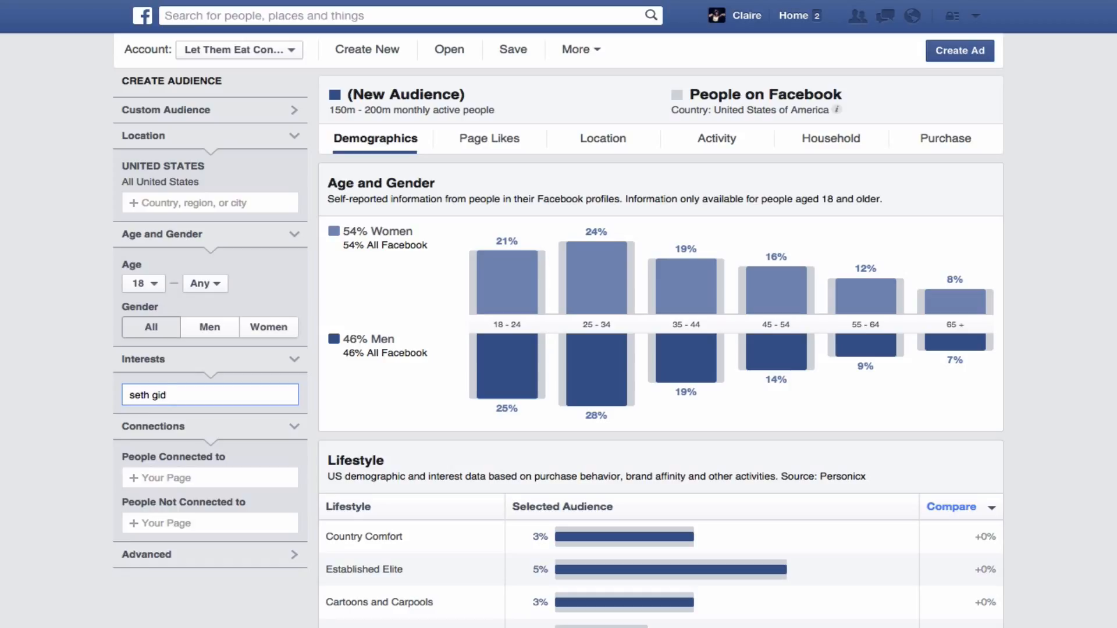
{"action": "key", "text": "BackSpace"}
{"action": "key", "text": "BackSpace"}
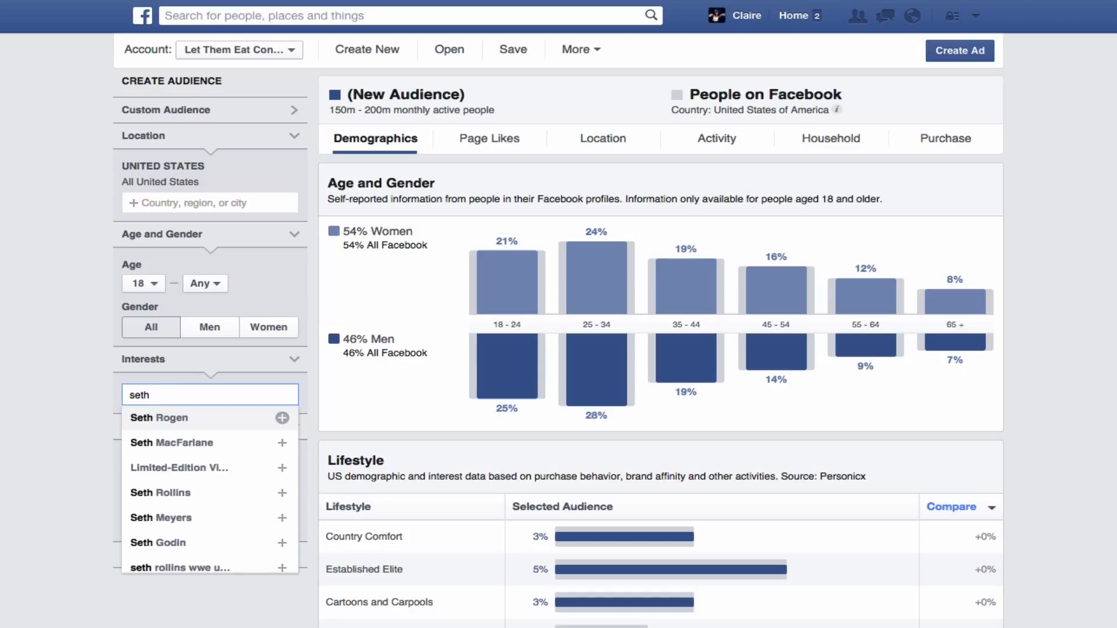
{"action": "type", "text": "godi"}
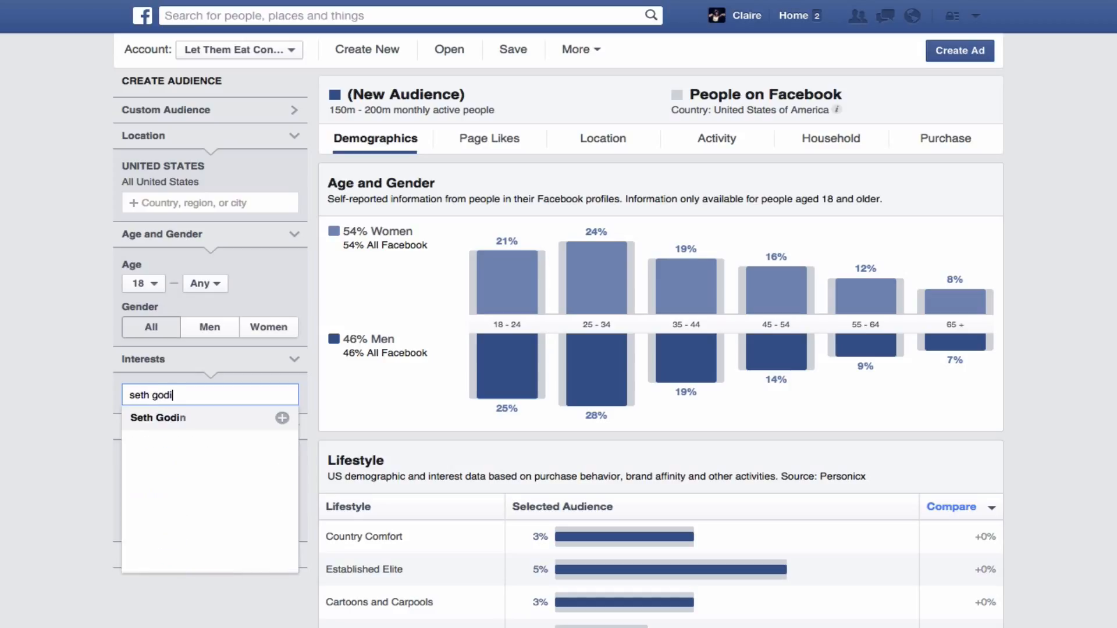
{"action": "left_click", "coordinate": [188, 424]}
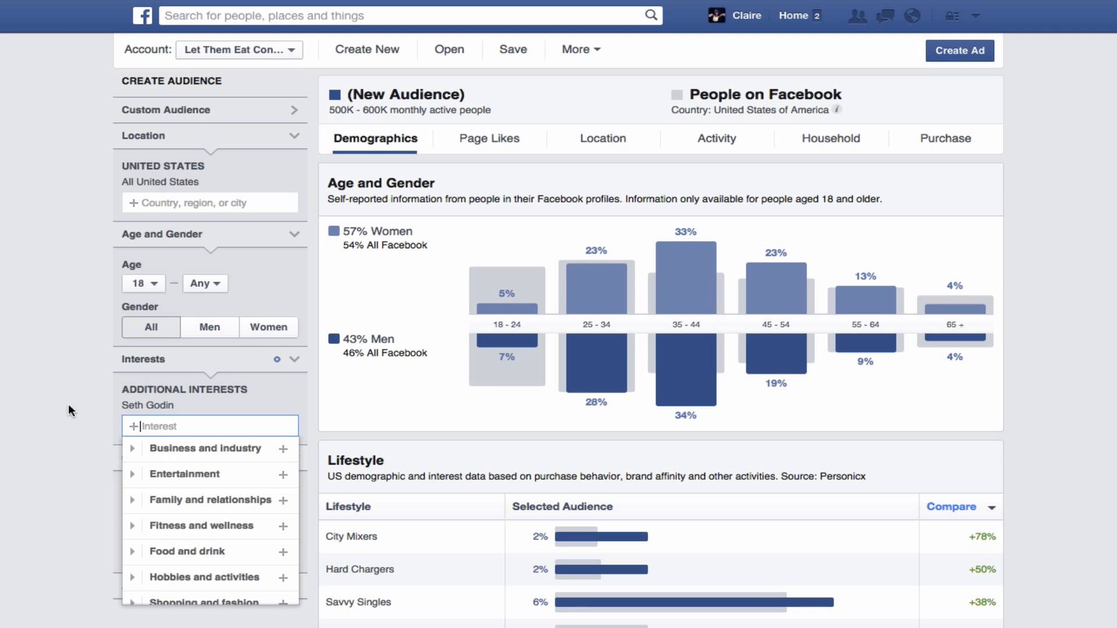
Examine the Lifestyle breakdown of the selected audience and read the Savvy Singles segment description.
{"action": "scroll", "coordinate": [840, 335], "scroll_direction": "down", "scroll_amount": 3}
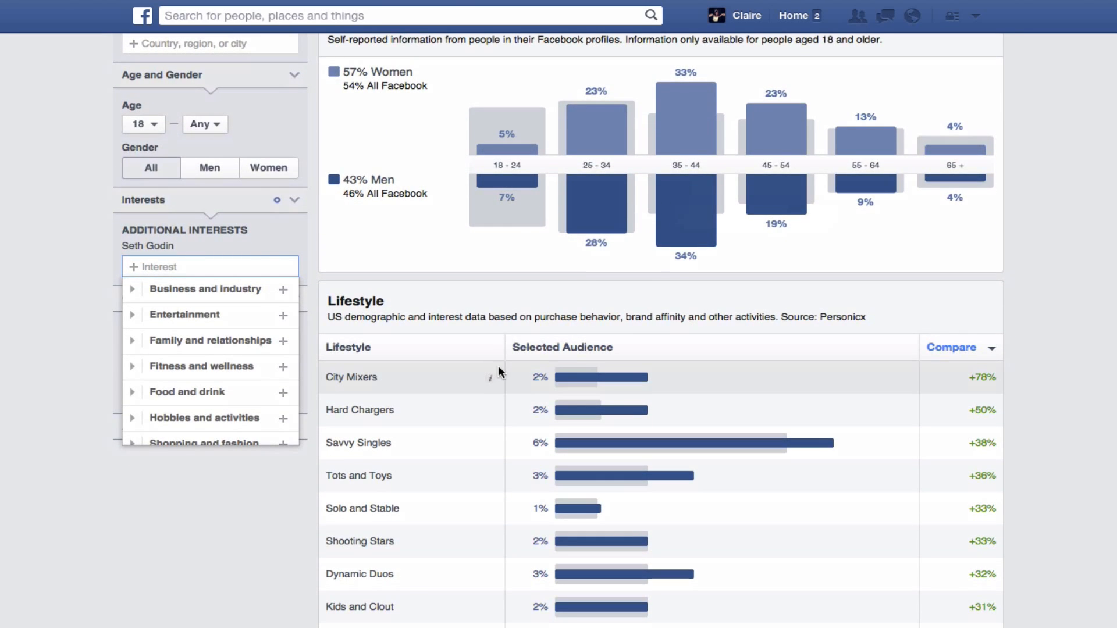
{"action": "mouse_move", "coordinate": [492, 376]}
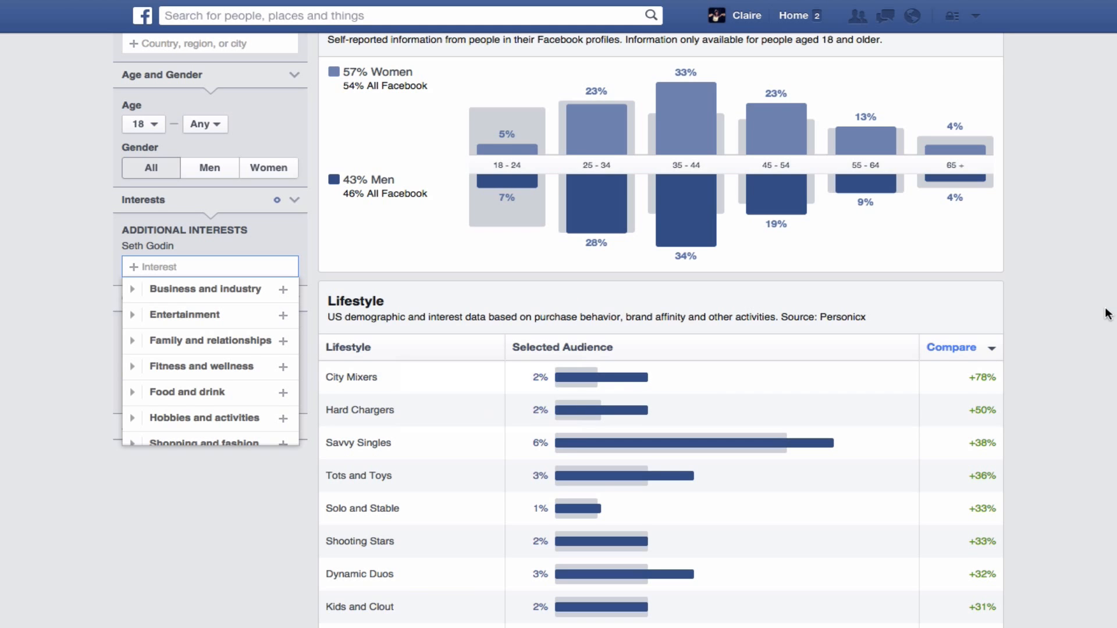
{"action": "scroll", "coordinate": [1106, 315], "scroll_direction": "down", "scroll_amount": 2}
{"action": "scroll", "coordinate": [1106, 317], "scroll_direction": "down", "scroll_amount": 2}
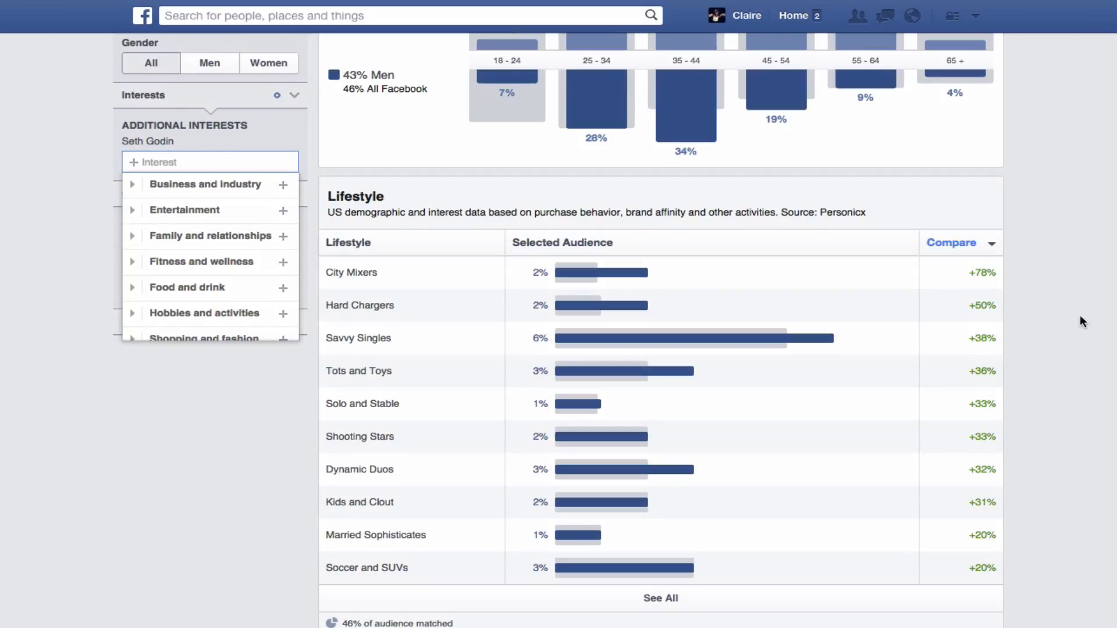
{"action": "mouse_move", "coordinate": [491, 342]}
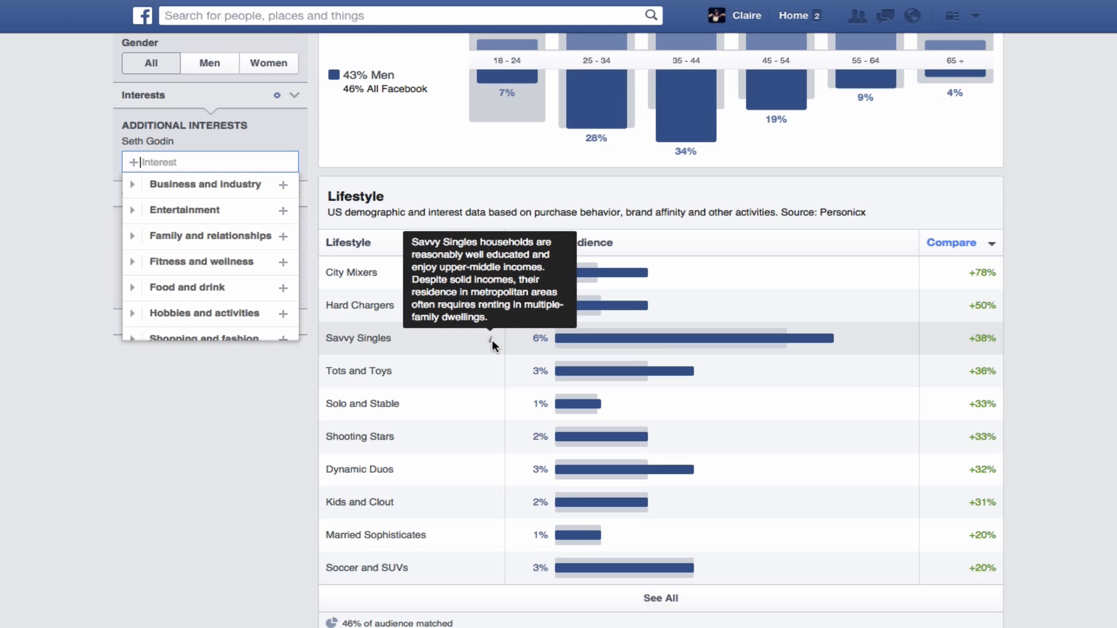
Show the audience's Page Likes and examine its top categories and the relevance and affinity of the listed pages.
{"action": "scroll", "coordinate": [1017, 222], "scroll_direction": "up", "scroll_amount": 5}
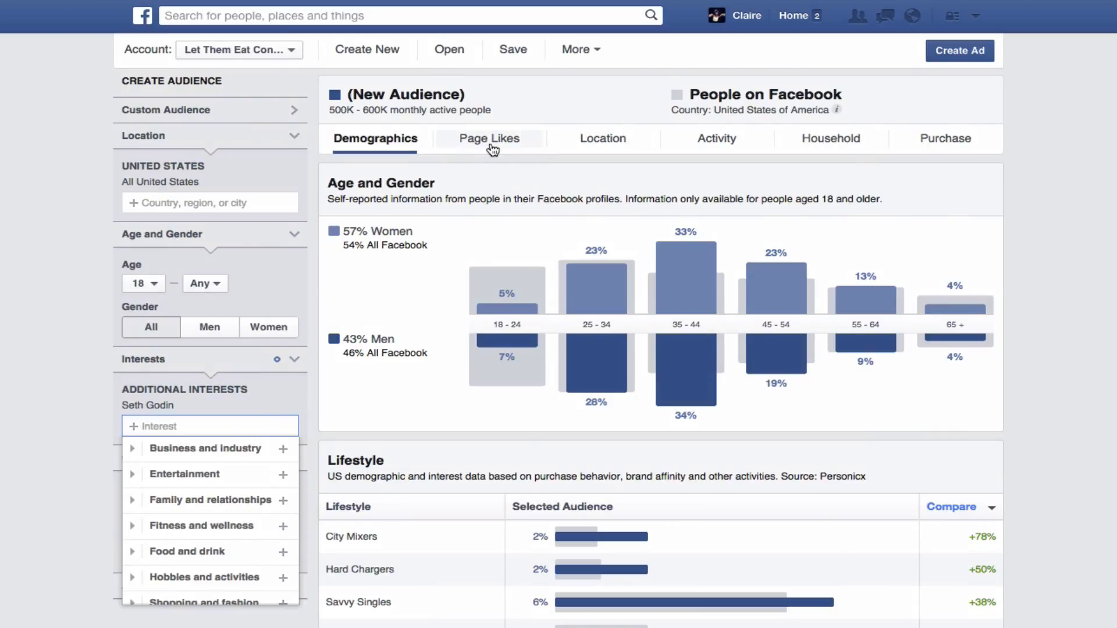
{"action": "left_click", "coordinate": [492, 150]}
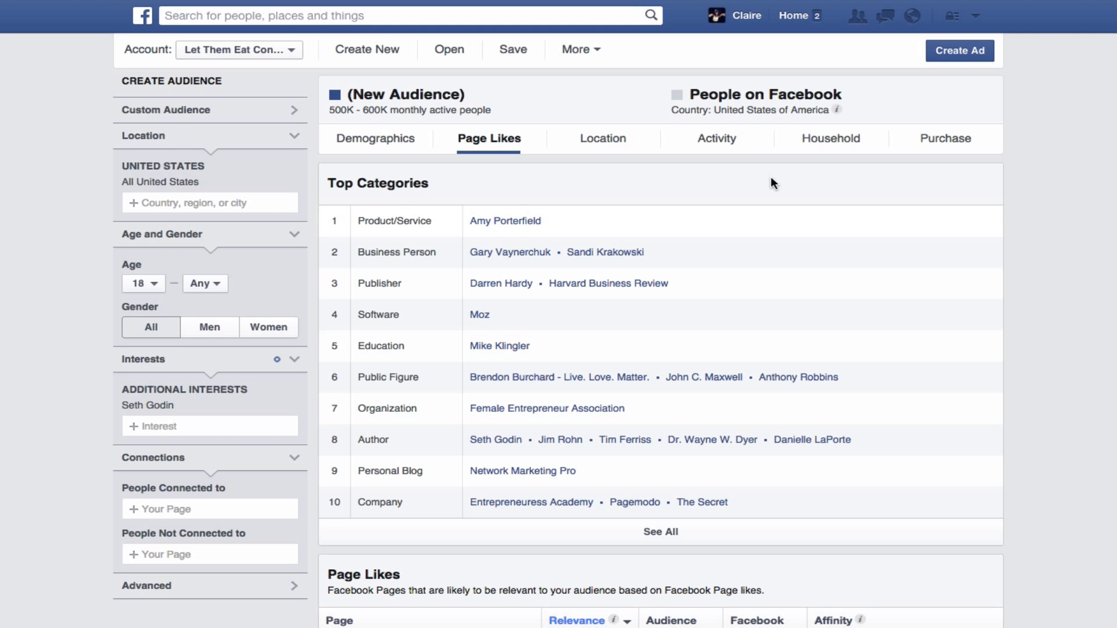
{"action": "scroll", "coordinate": [1113, 301], "scroll_direction": "down", "scroll_amount": 2}
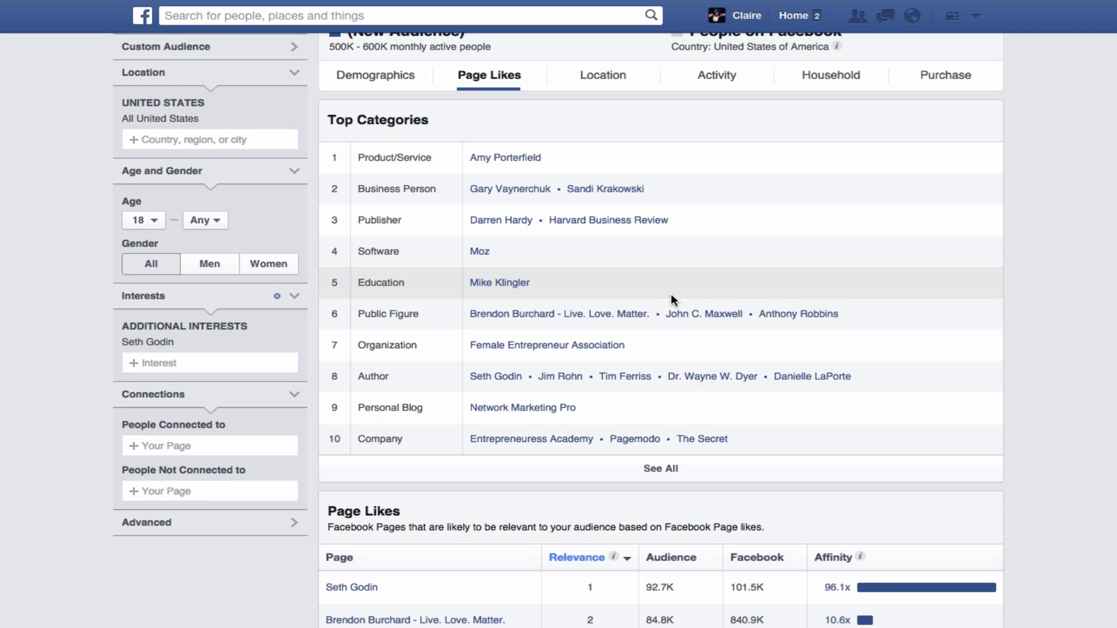
{"action": "scroll", "coordinate": [672, 299], "scroll_direction": "down", "scroll_amount": 3}
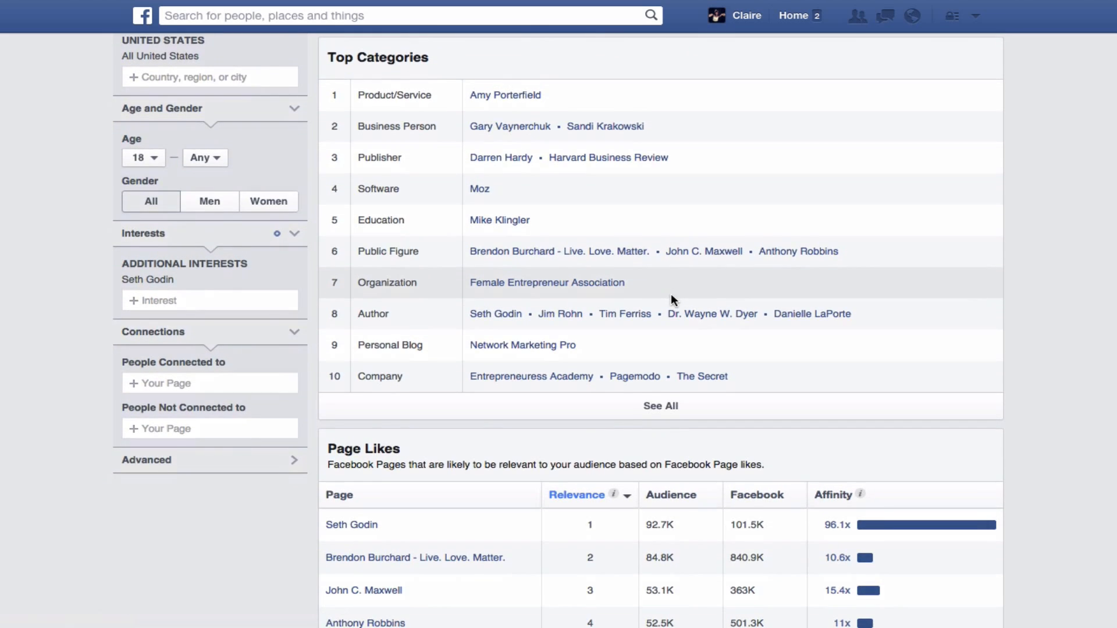
{"action": "scroll", "coordinate": [671, 295], "scroll_direction": "down", "scroll_amount": 2}
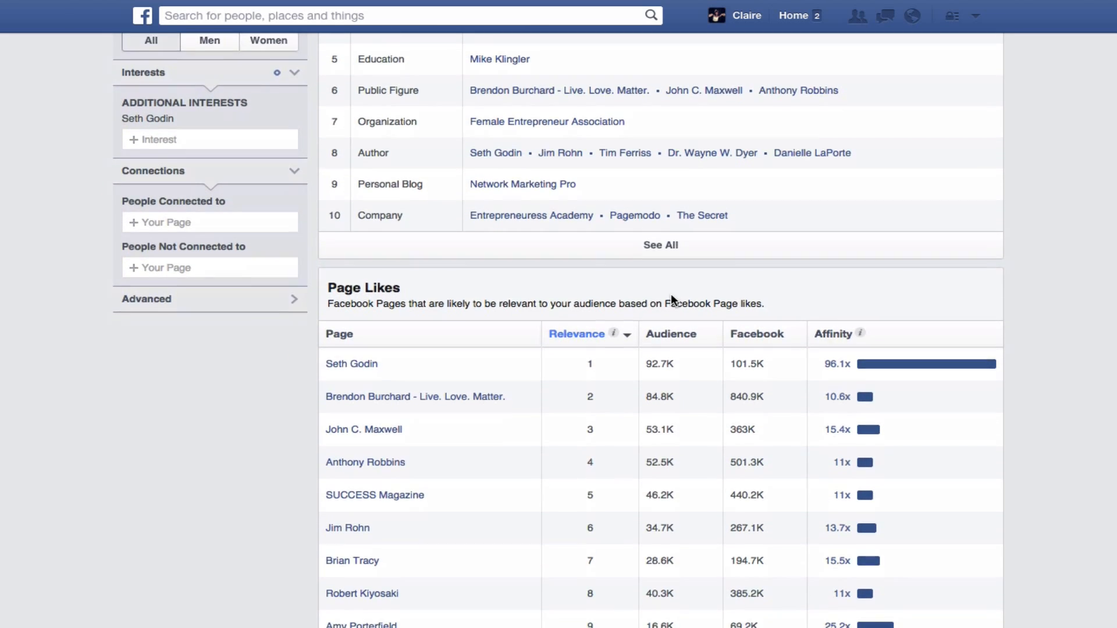
{"action": "scroll", "coordinate": [672, 296], "scroll_direction": "down", "scroll_amount": 1}
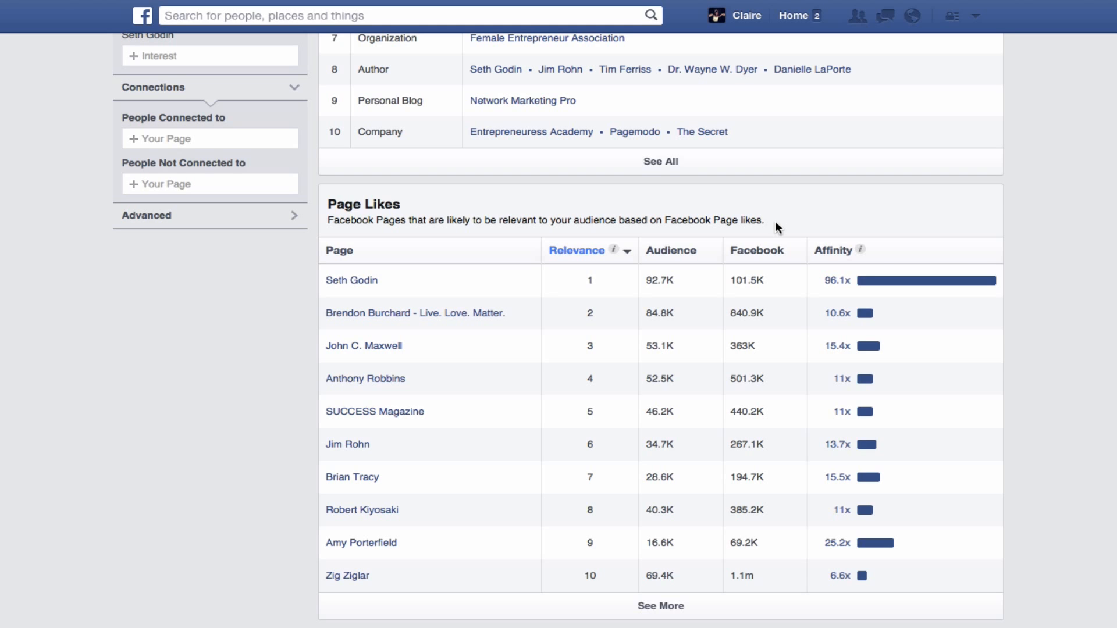
{"action": "scroll", "coordinate": [775, 221], "scroll_direction": "down", "scroll_amount": 1}
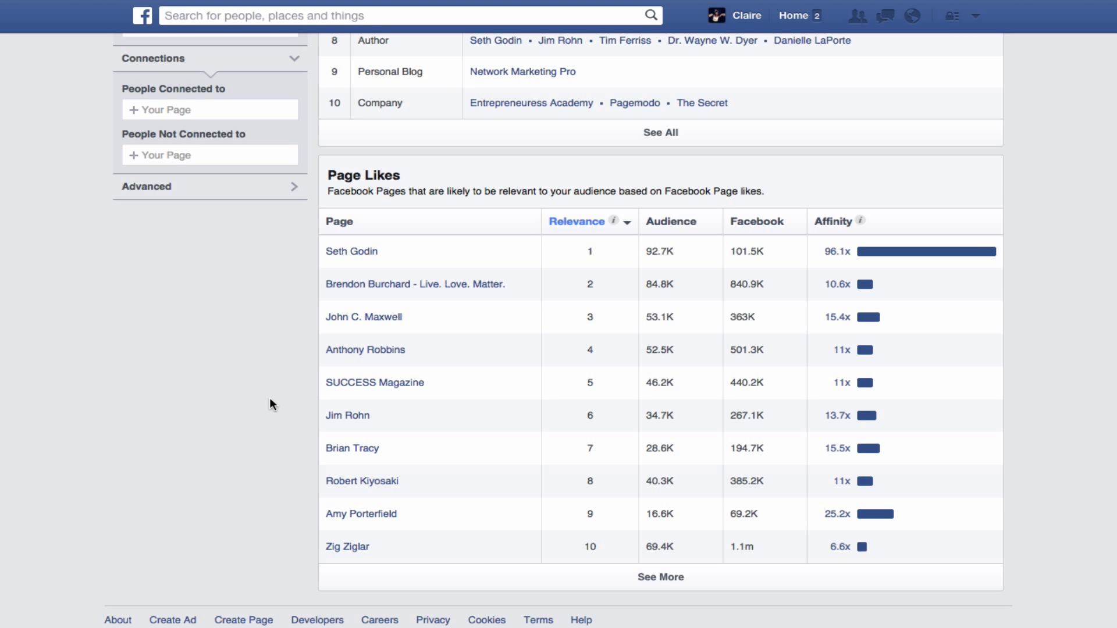
Narrow the audience to women aged 30 to 50.
{"action": "scroll", "coordinate": [270, 399], "scroll_direction": "up", "scroll_amount": 5}
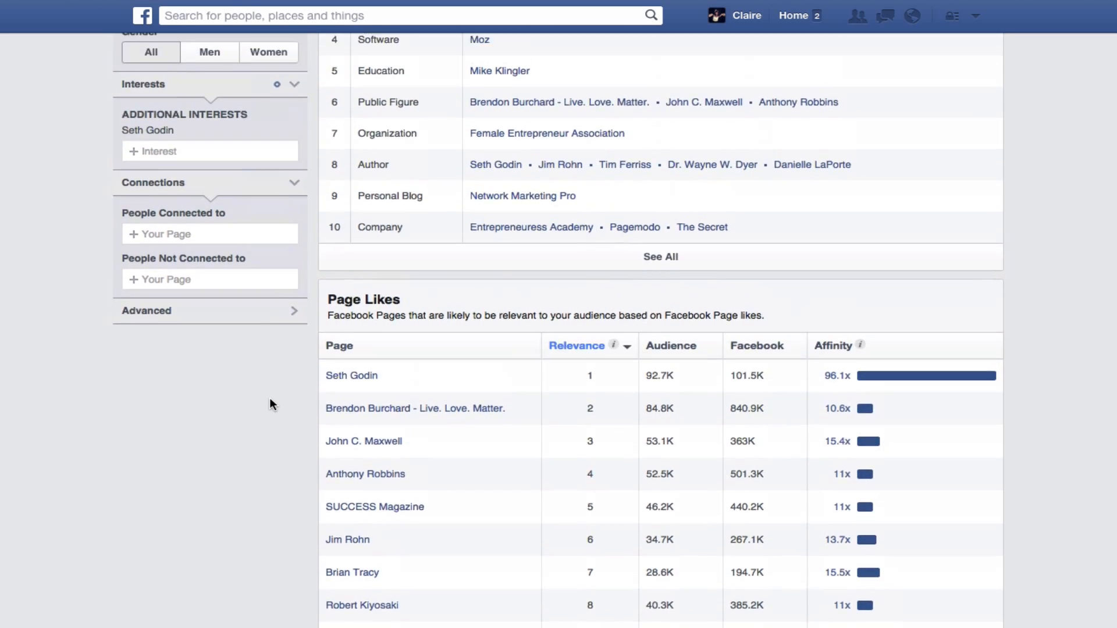
{"action": "scroll", "coordinate": [270, 403], "scroll_direction": "up", "scroll_amount": 3}
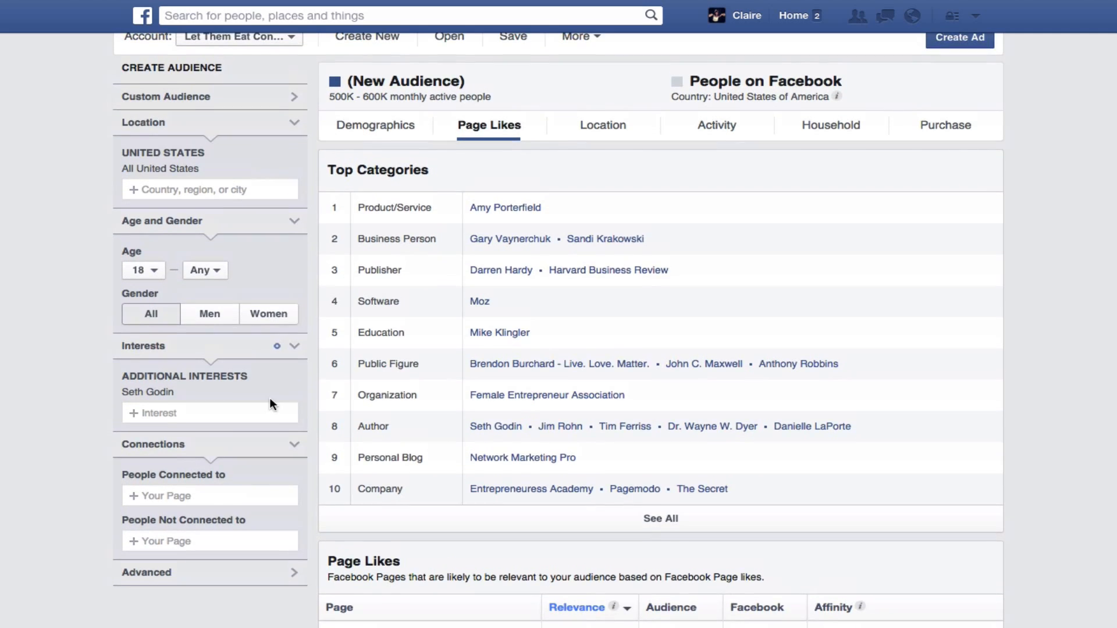
{"action": "left_click", "coordinate": [139, 281]}
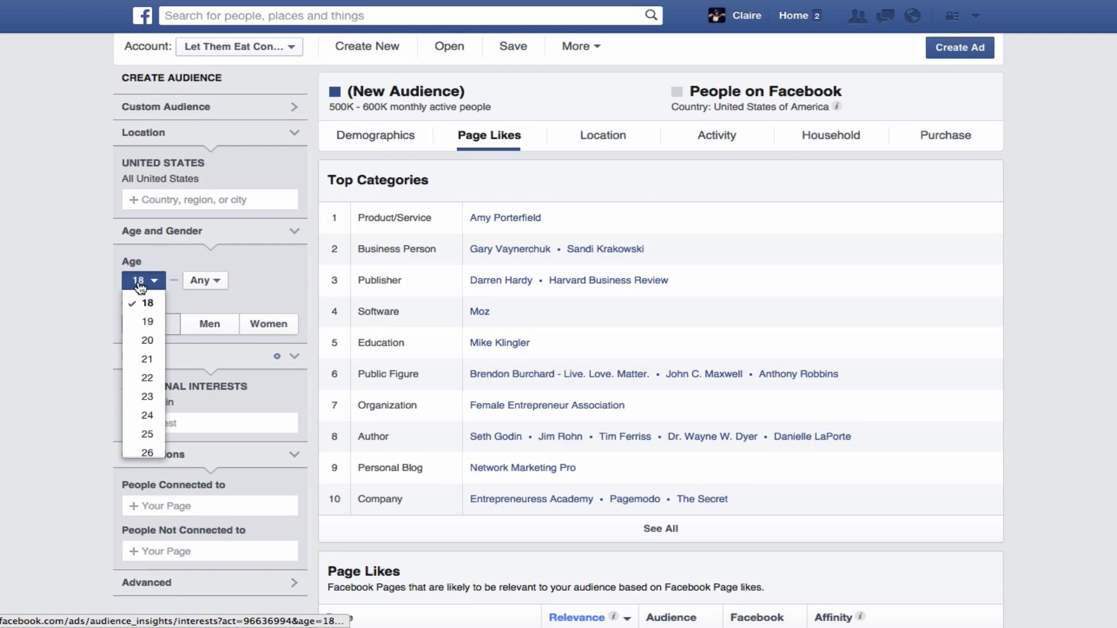
{"action": "scroll", "coordinate": [160, 358], "scroll_direction": "down", "scroll_amount": 5}
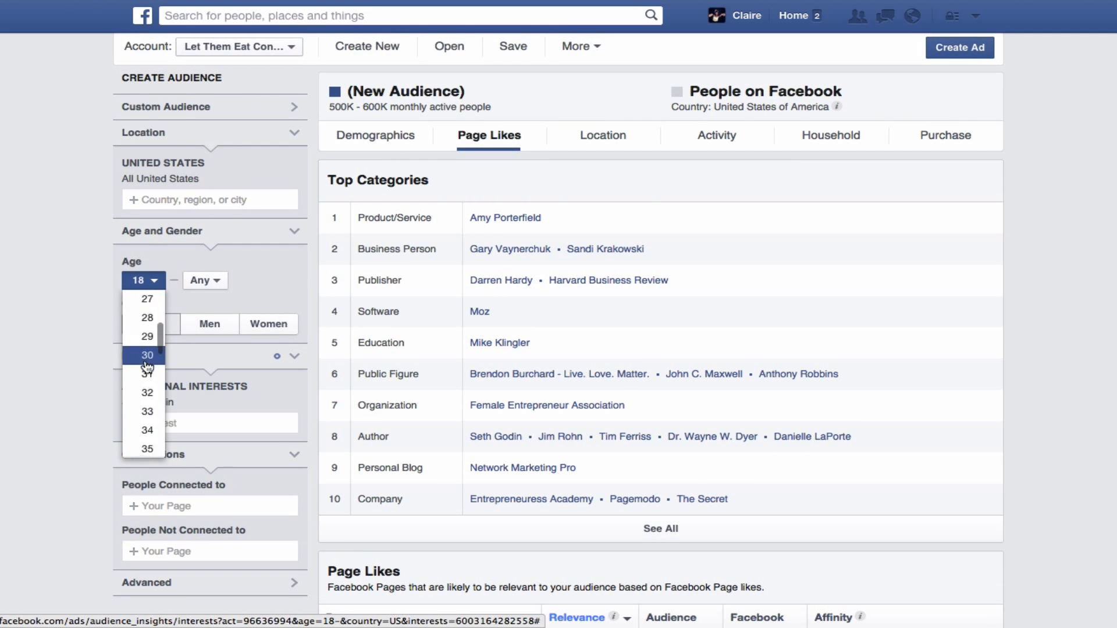
{"action": "left_click", "coordinate": [148, 325]}
{"action": "left_click", "coordinate": [201, 280]}
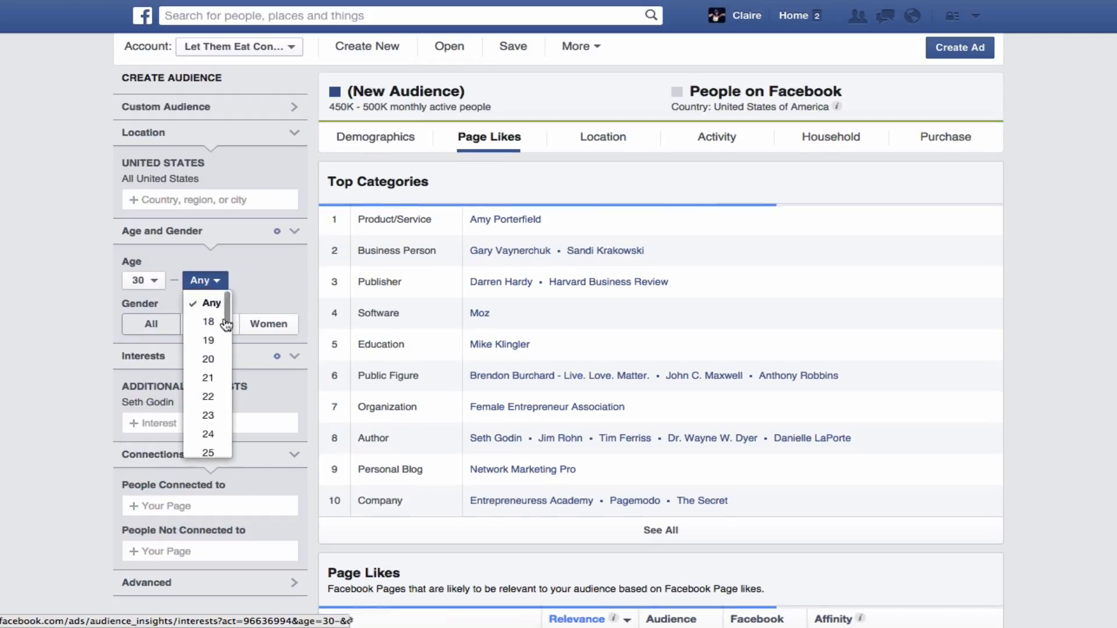
{"action": "scroll", "coordinate": [216, 382], "scroll_direction": "down", "scroll_amount": 10}
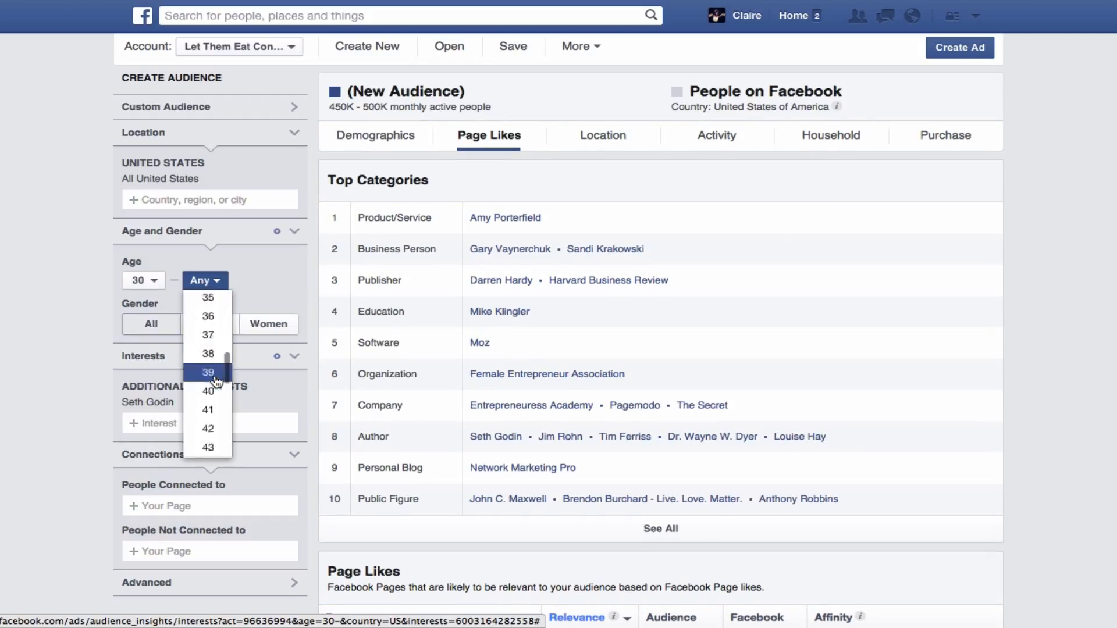
{"action": "scroll", "coordinate": [217, 382], "scroll_direction": "down", "scroll_amount": 3}
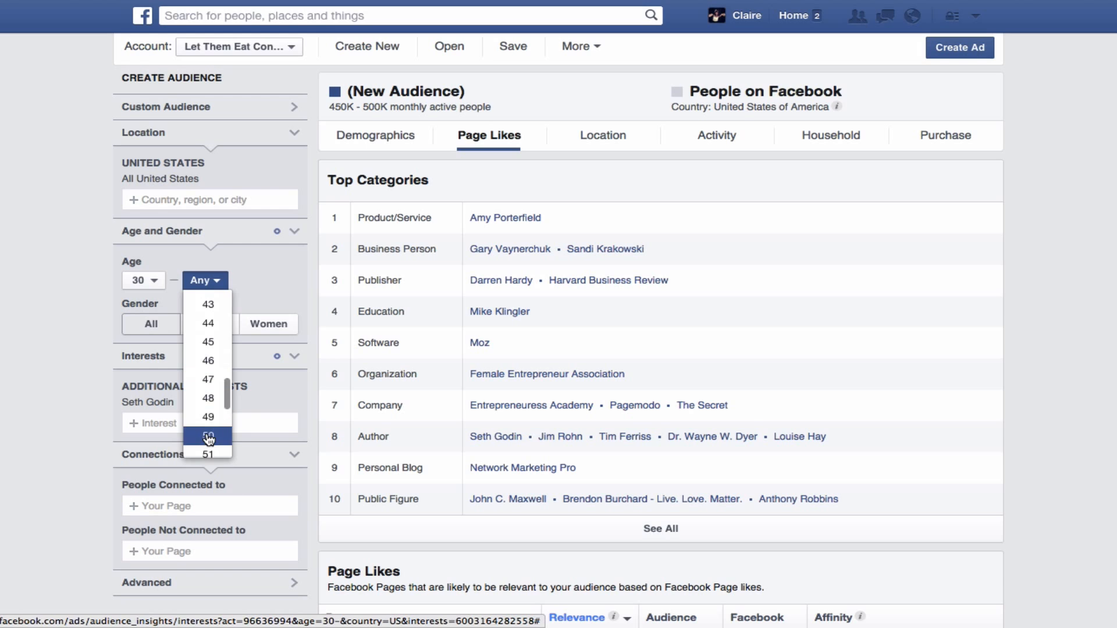
{"action": "left_click", "coordinate": [204, 437]}
{"action": "left_click", "coordinate": [281, 324]}
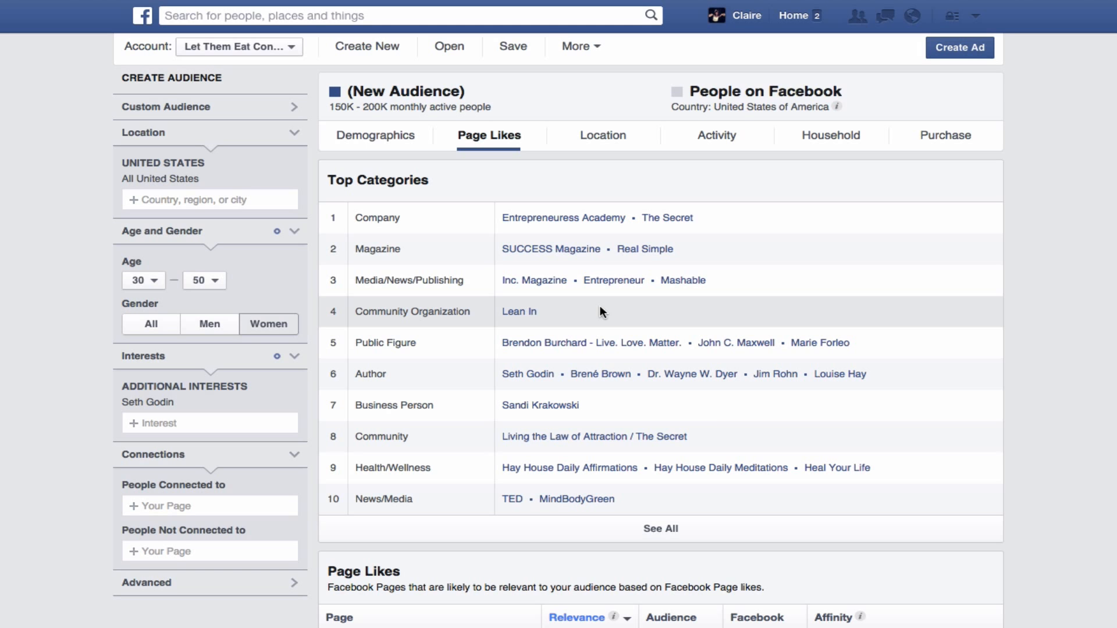
Review the page likes of the narrowed audience and expand the list to show more pages beyond the top ten.
{"action": "scroll", "coordinate": [599, 306], "scroll_direction": "down", "scroll_amount": 3}
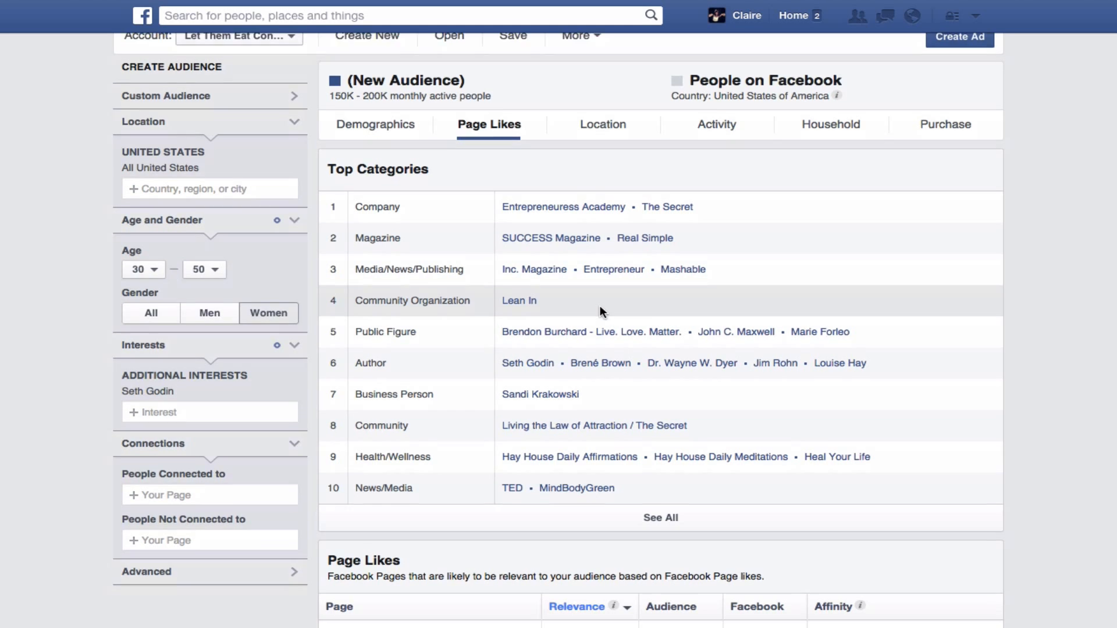
{"action": "scroll", "coordinate": [599, 311], "scroll_direction": "down", "scroll_amount": 1}
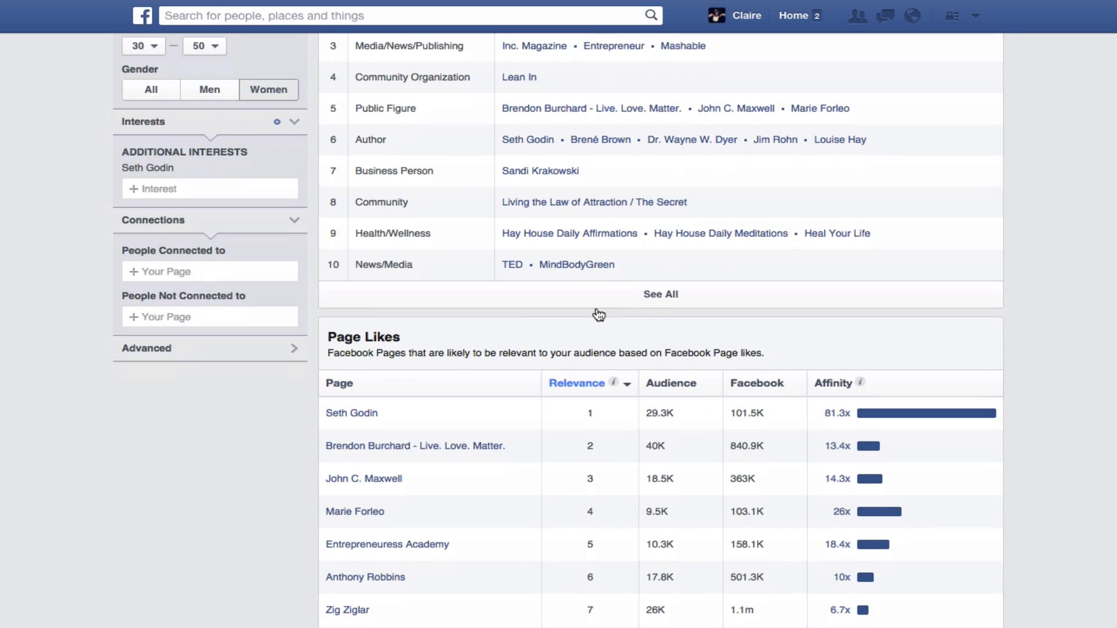
{"action": "scroll", "coordinate": [514, 315], "scroll_direction": "down", "scroll_amount": 1}
{"action": "scroll", "coordinate": [515, 314], "scroll_direction": "down", "scroll_amount": 2}
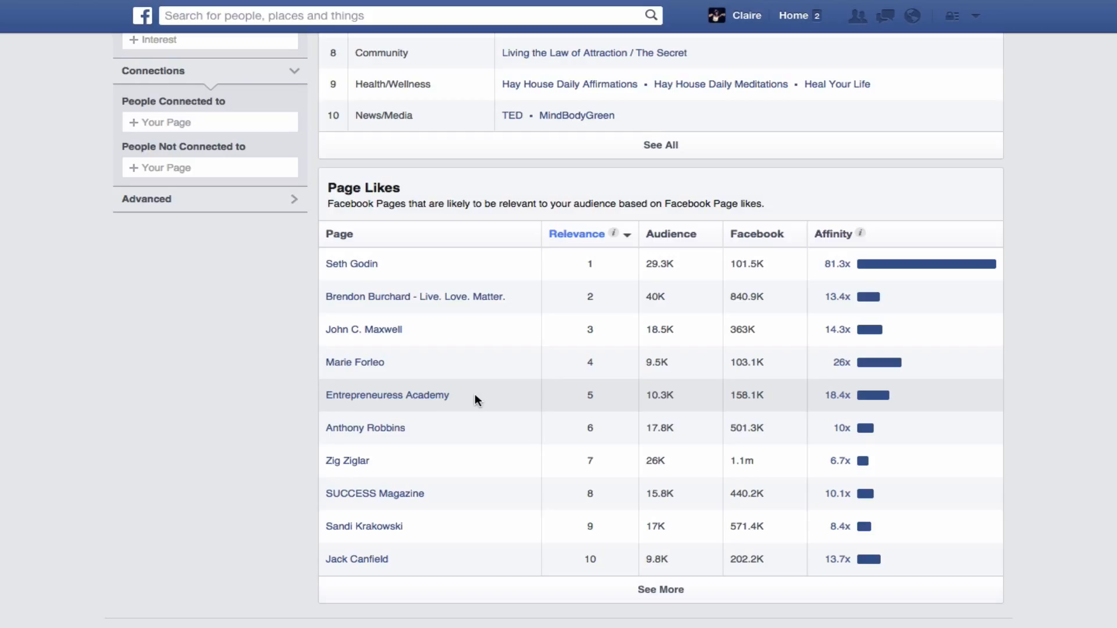
{"action": "scroll", "coordinate": [475, 399], "scroll_direction": "down", "scroll_amount": 1}
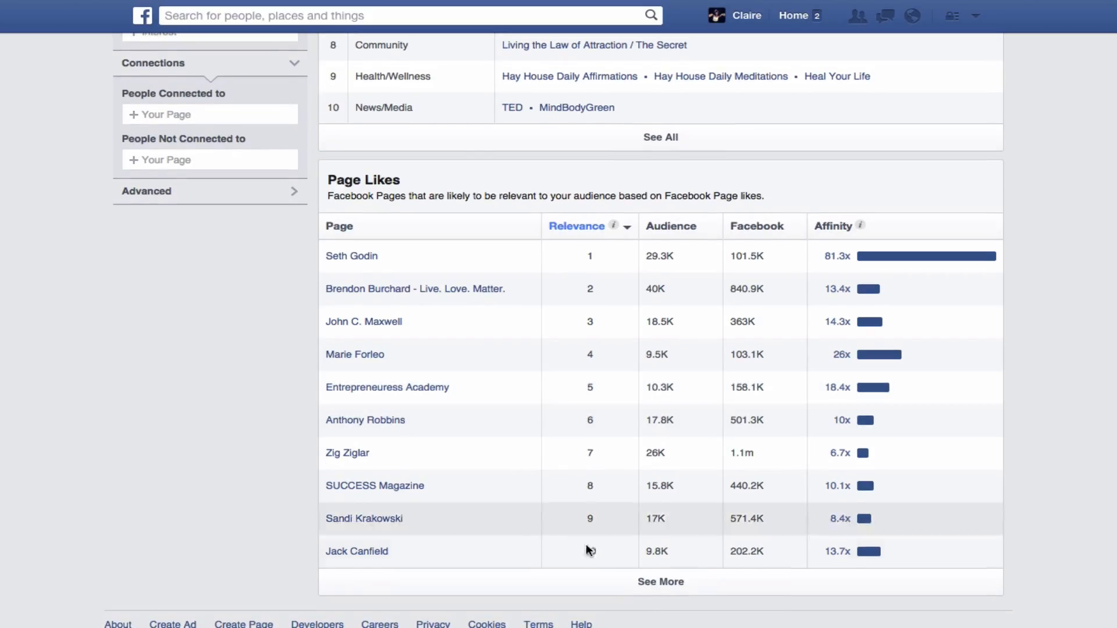
{"action": "left_click", "coordinate": [622, 584]}
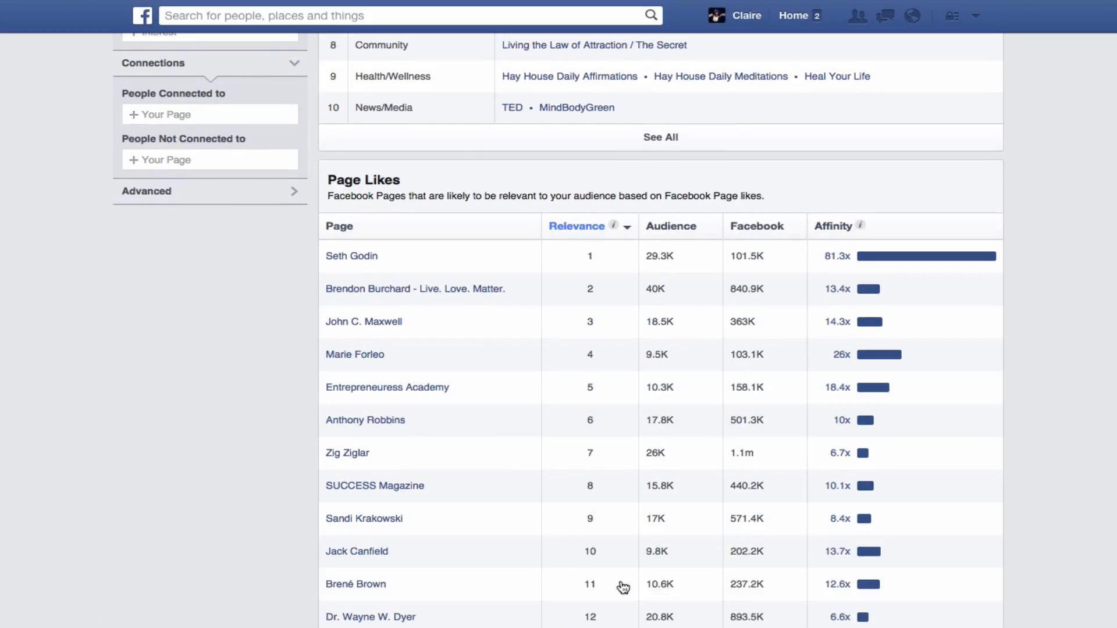
{"action": "scroll", "coordinate": [563, 469], "scroll_direction": "down", "scroll_amount": 2}
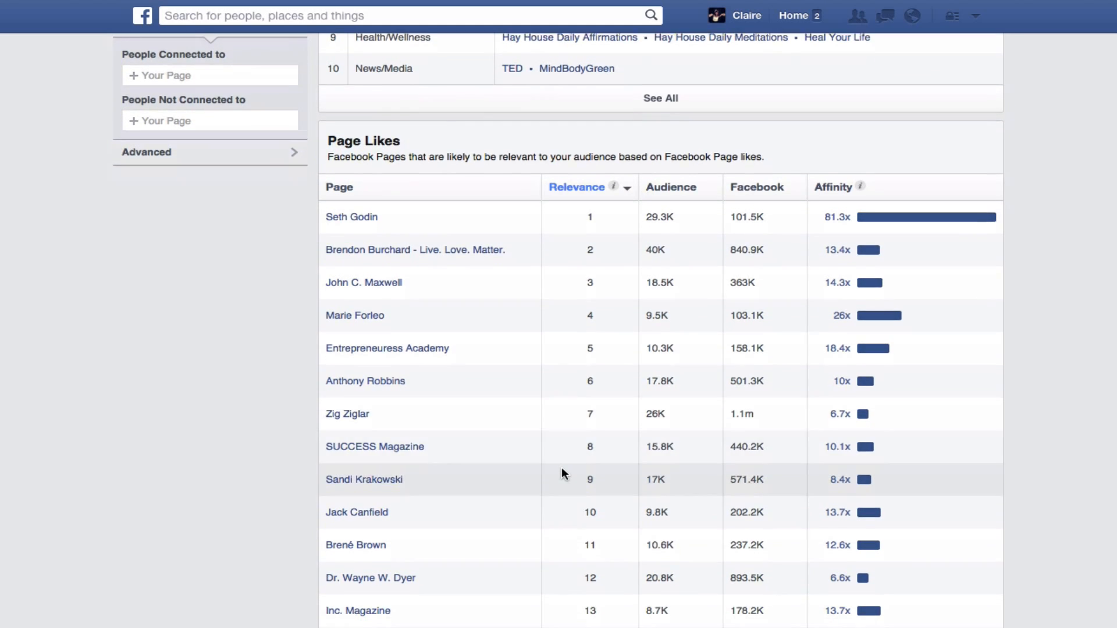
{"action": "scroll", "coordinate": [563, 470], "scroll_direction": "down", "scroll_amount": 3}
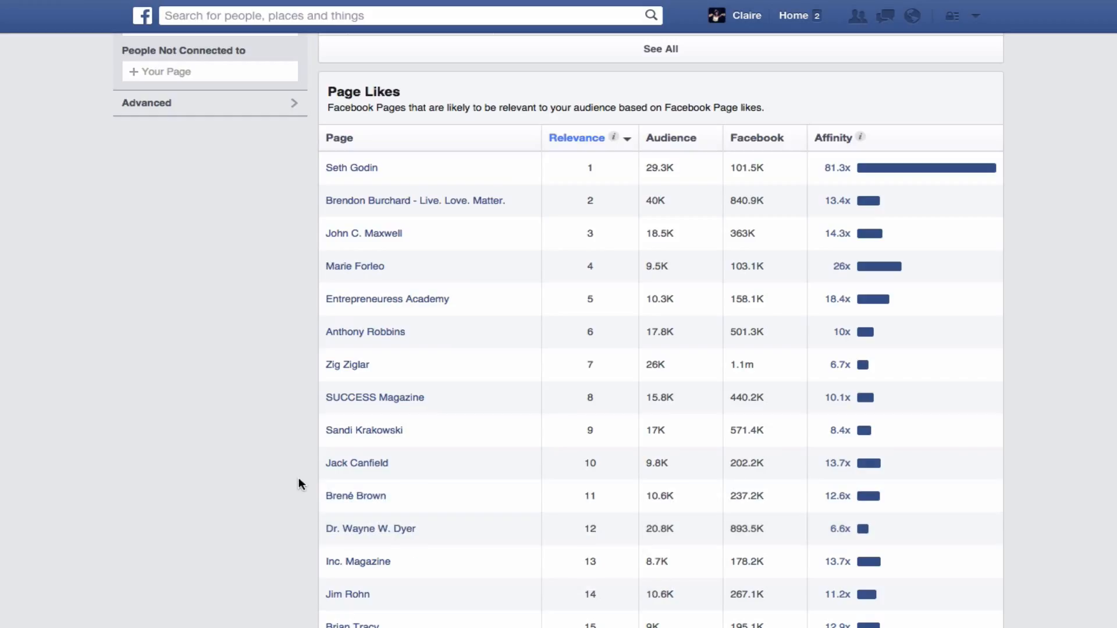
Remove the Seth Godin interest from the audience and open the interest field for entry.
{"action": "scroll", "coordinate": [299, 478], "scroll_direction": "up", "scroll_amount": 3}
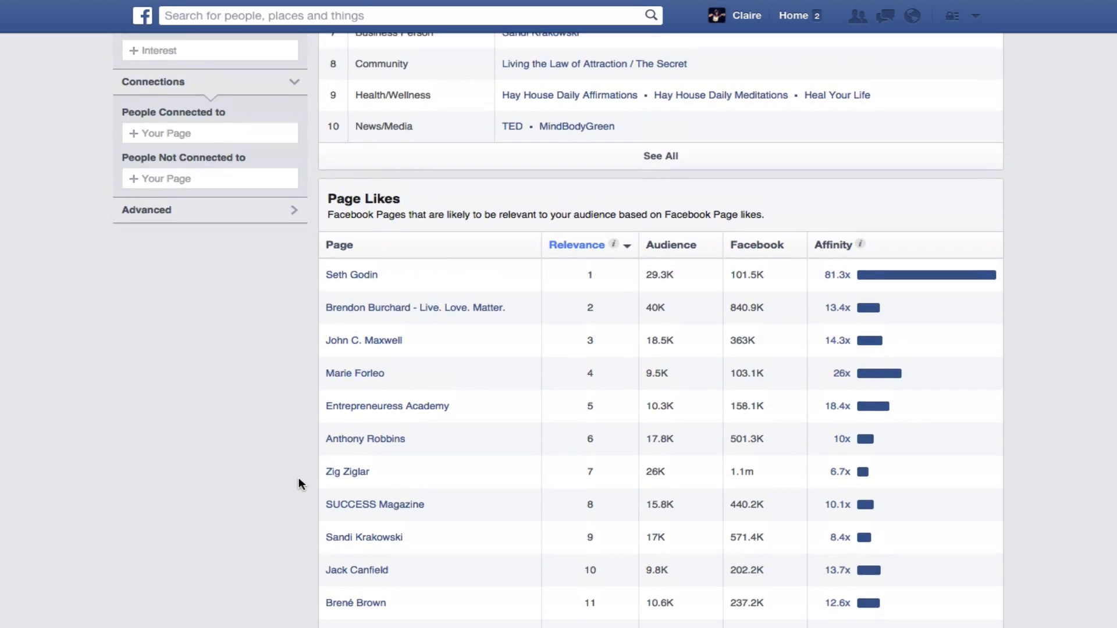
{"action": "scroll", "coordinate": [298, 484], "scroll_direction": "up", "scroll_amount": 5}
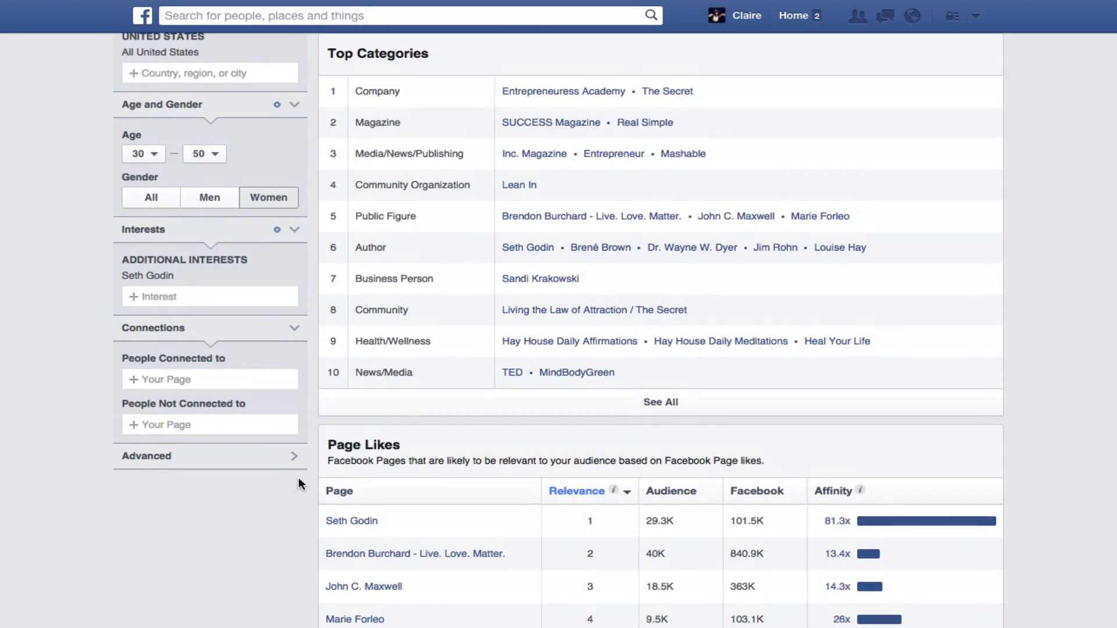
{"action": "scroll", "coordinate": [298, 484], "scroll_direction": "up", "scroll_amount": 1}
{"action": "left_click", "coordinate": [292, 303]}
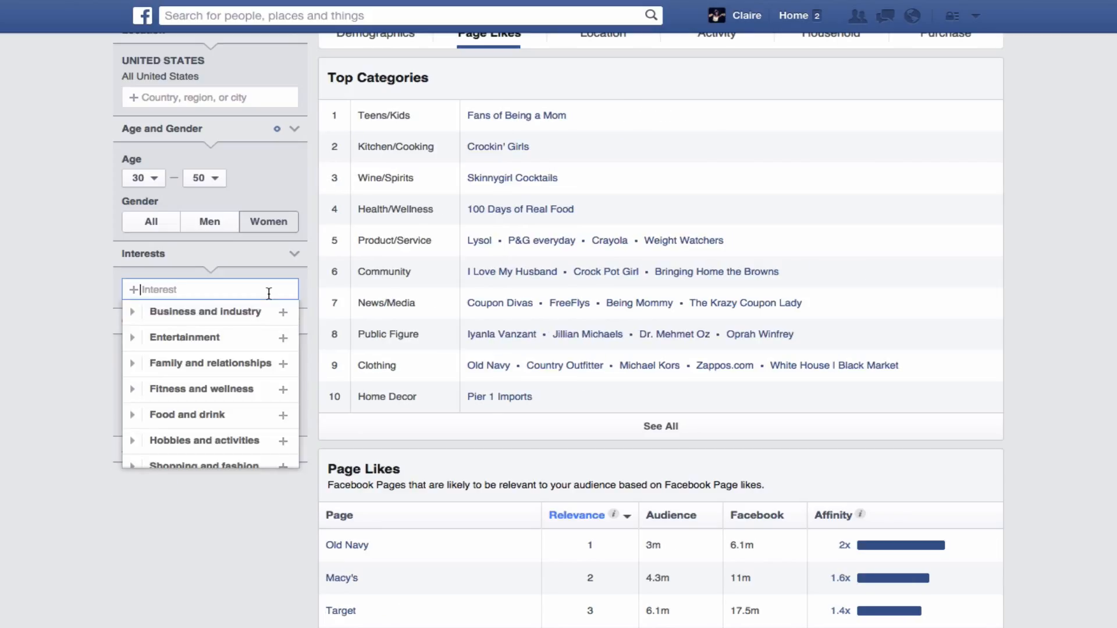
Add Match.com as an additional interest for the audience of women aged 30 to 50.
{"action": "type", "text": "match.com"}
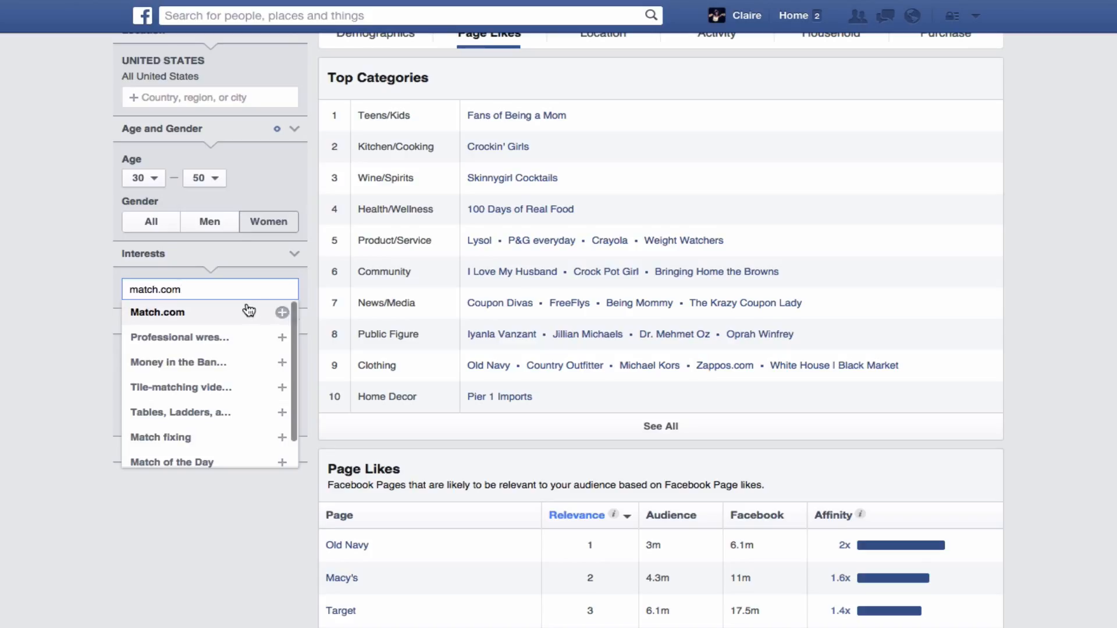
{"action": "left_click", "coordinate": [249, 310]}
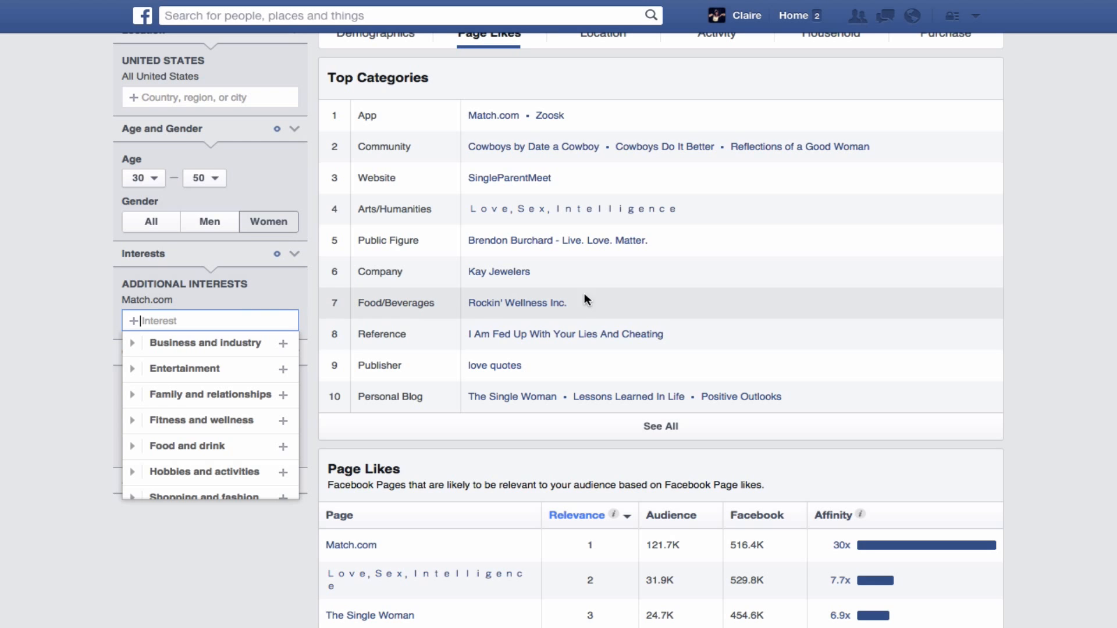
Examine the Match.com audience's top categories and the relevance and affinity of its liked pages, and dismiss the interest suggestions.
{"action": "scroll", "coordinate": [901, 329], "scroll_direction": "down", "scroll_amount": 1}
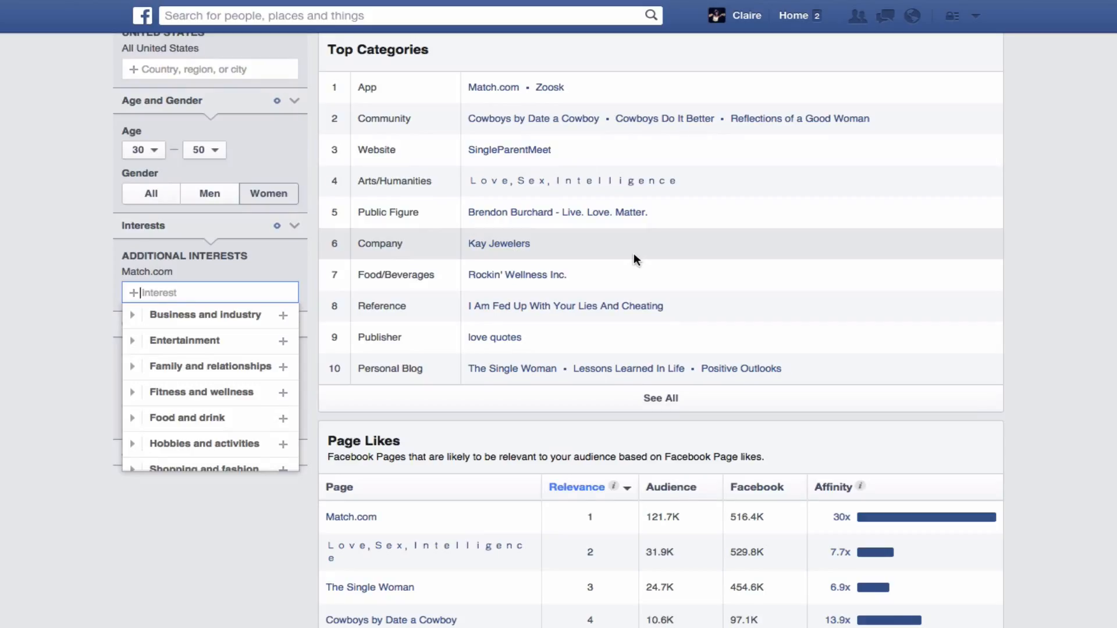
{"action": "scroll", "coordinate": [634, 260], "scroll_direction": "down", "scroll_amount": 1}
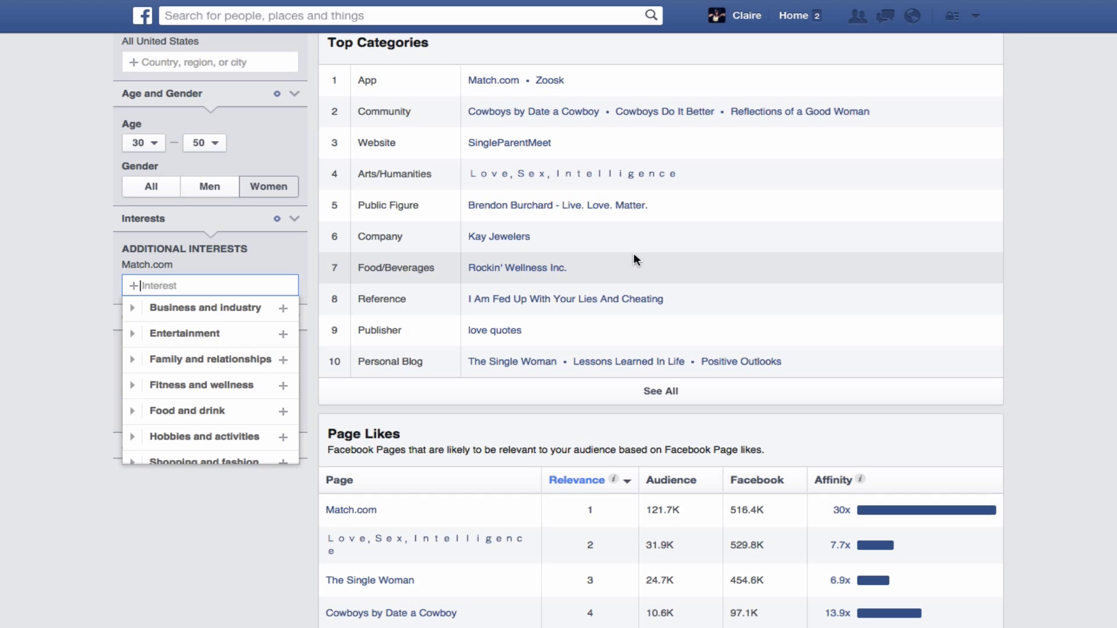
{"action": "scroll", "coordinate": [634, 260], "scroll_direction": "down", "scroll_amount": 4}
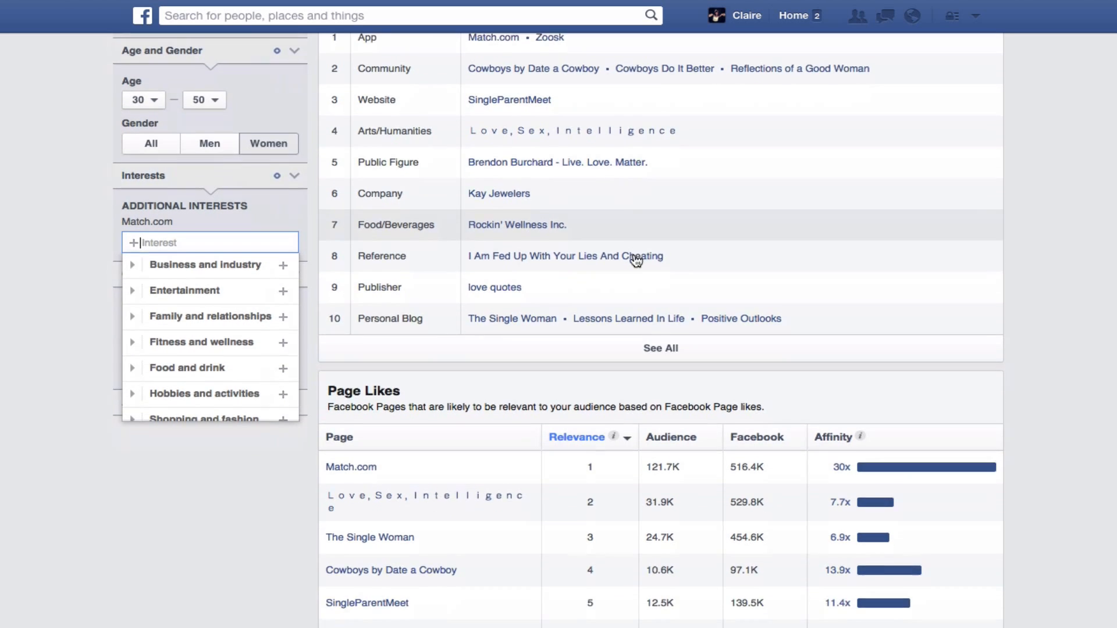
{"action": "scroll", "coordinate": [635, 258], "scroll_direction": "down", "scroll_amount": 1}
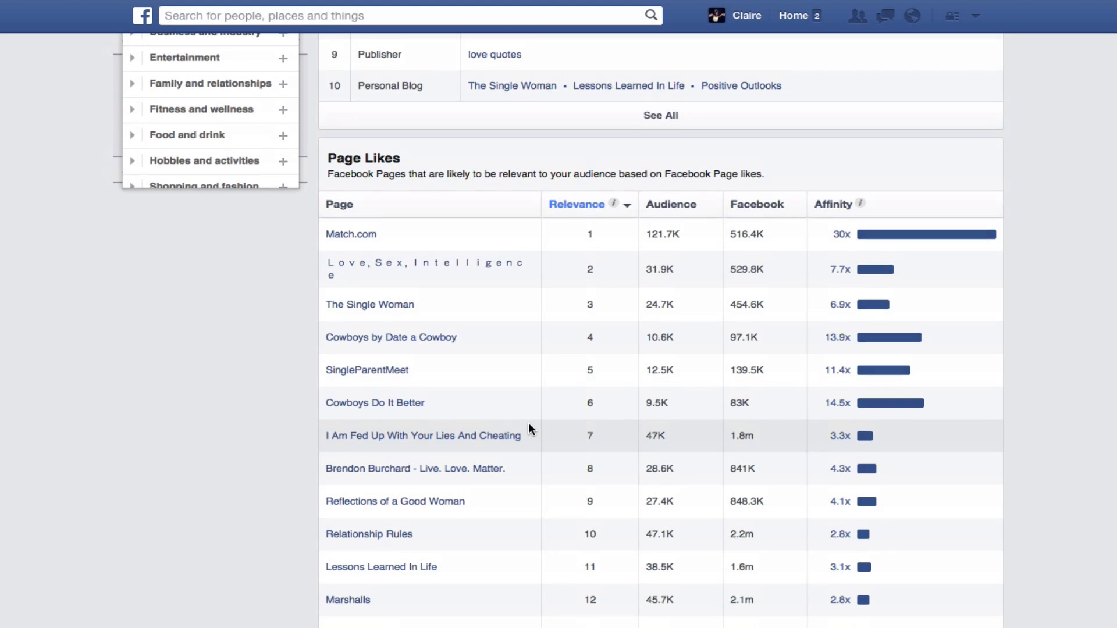
{"action": "scroll", "coordinate": [528, 423], "scroll_direction": "up", "scroll_amount": 7}
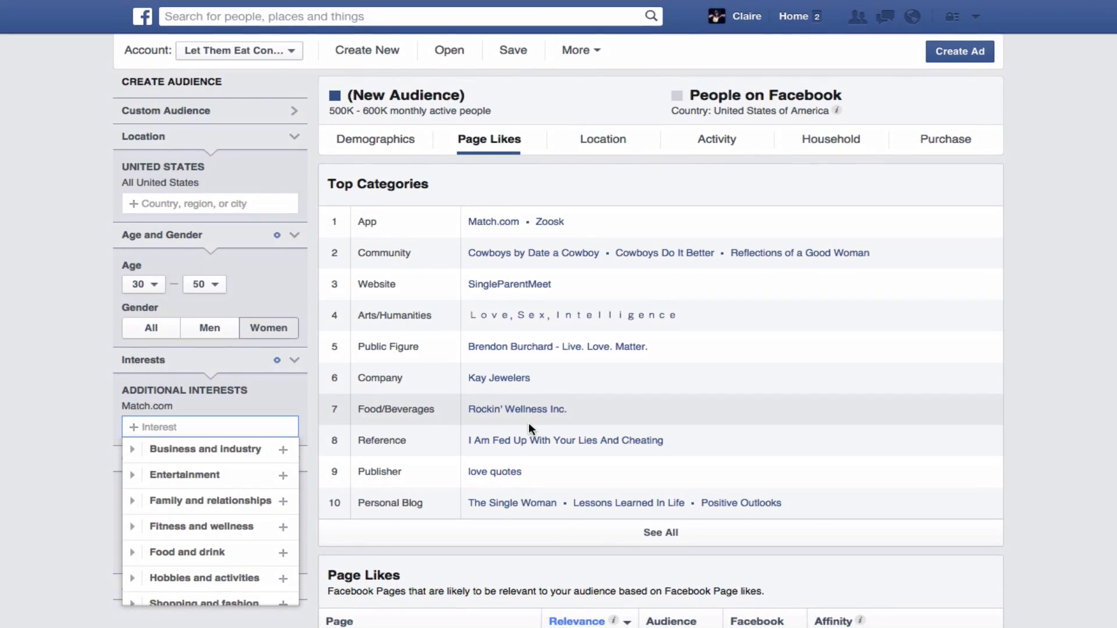
{"action": "left_click", "coordinate": [1051, 343]}
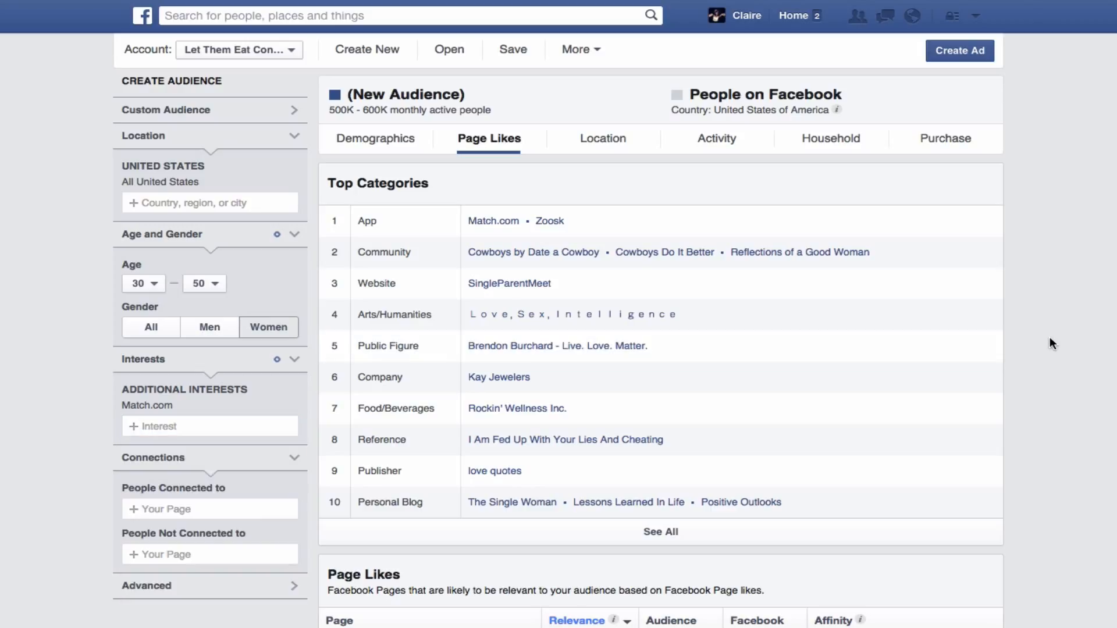